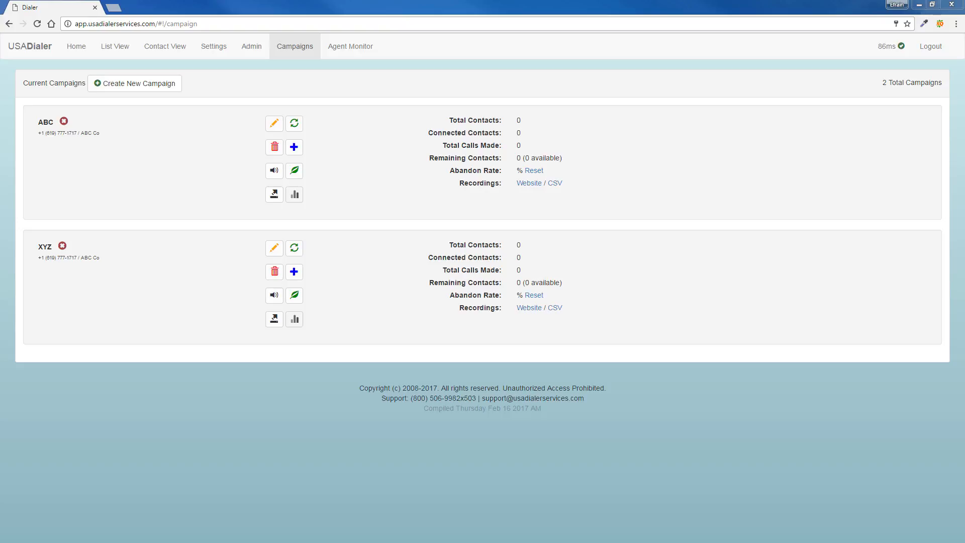
# Start a contact upload for the ABC campaign and load the "sample lead file" CSV from the Desktop.
pyautogui.click(295, 147)
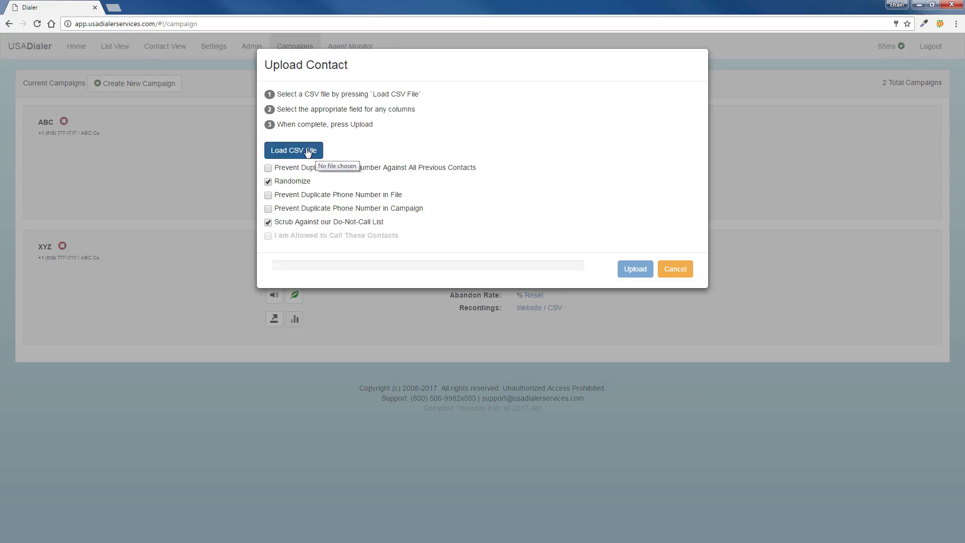
pyautogui.click(308, 152)
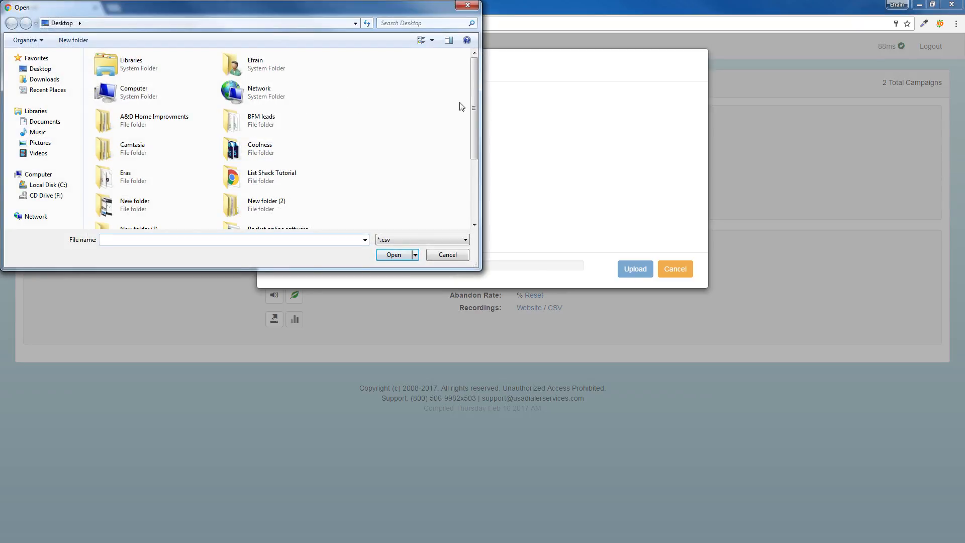
pyautogui.moveTo(474, 108); pyautogui.dragTo(475, 183)
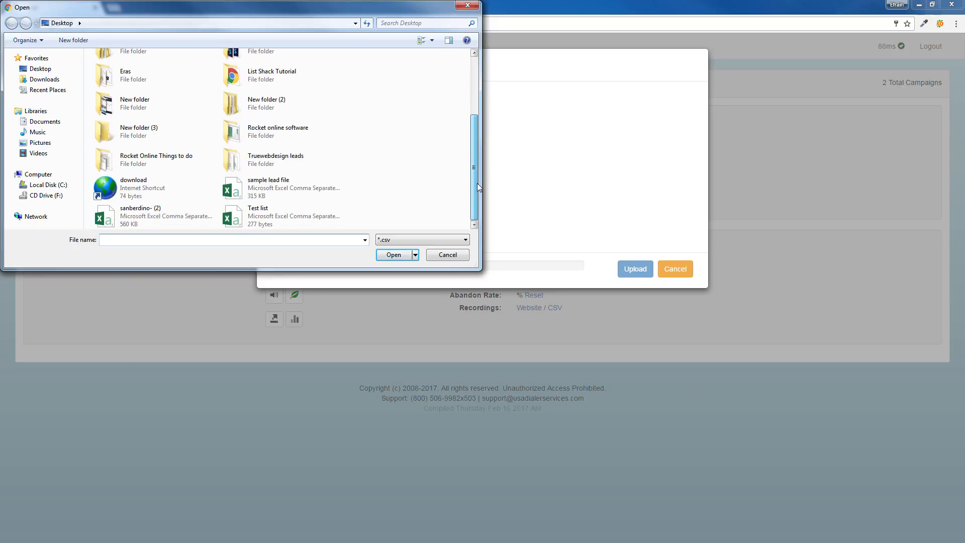
pyautogui.doubleClick(265, 184)
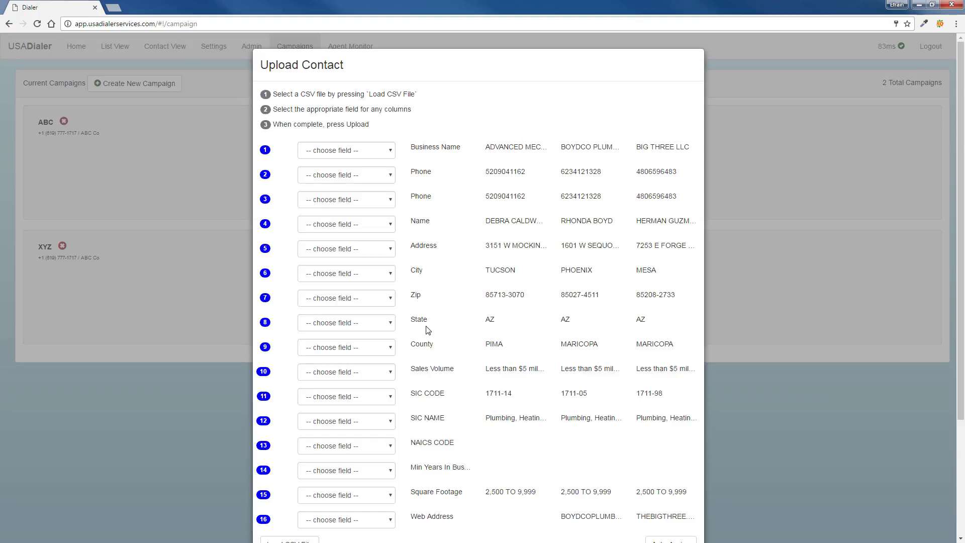
# Map the Business Name column to Business name, the first Phone column to * Phone *, and the second one to Phone.
pyautogui.click(381, 152)
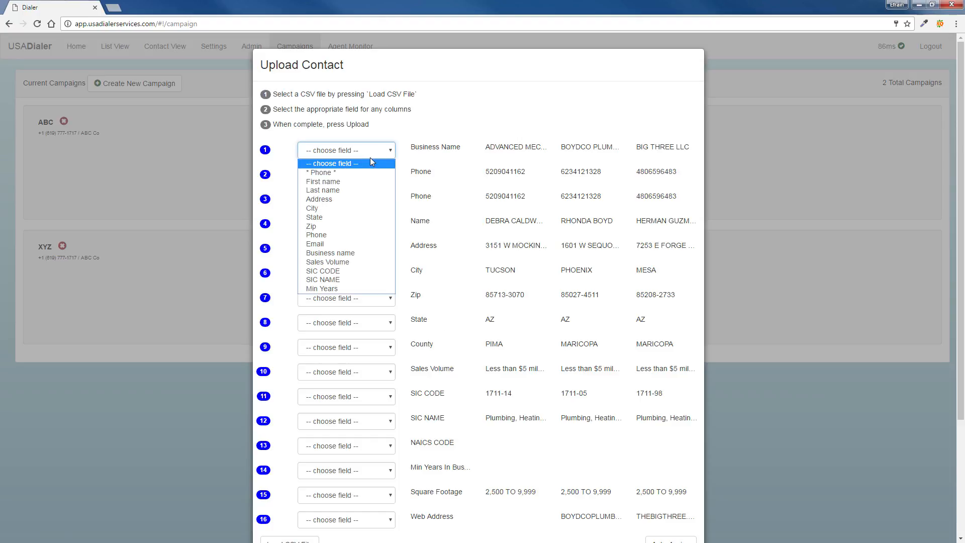
pyautogui.click(332, 255)
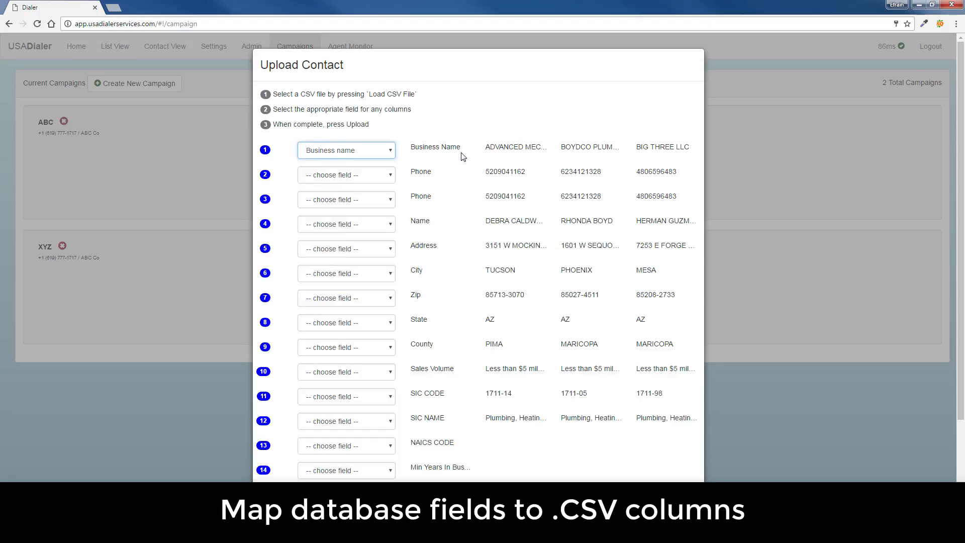
pyautogui.click(375, 176)
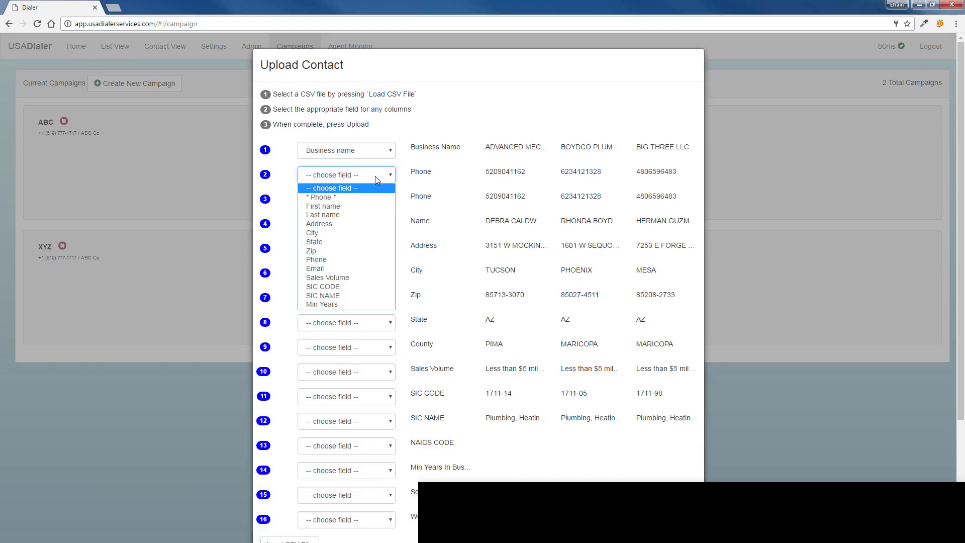
pyautogui.click(350, 197)
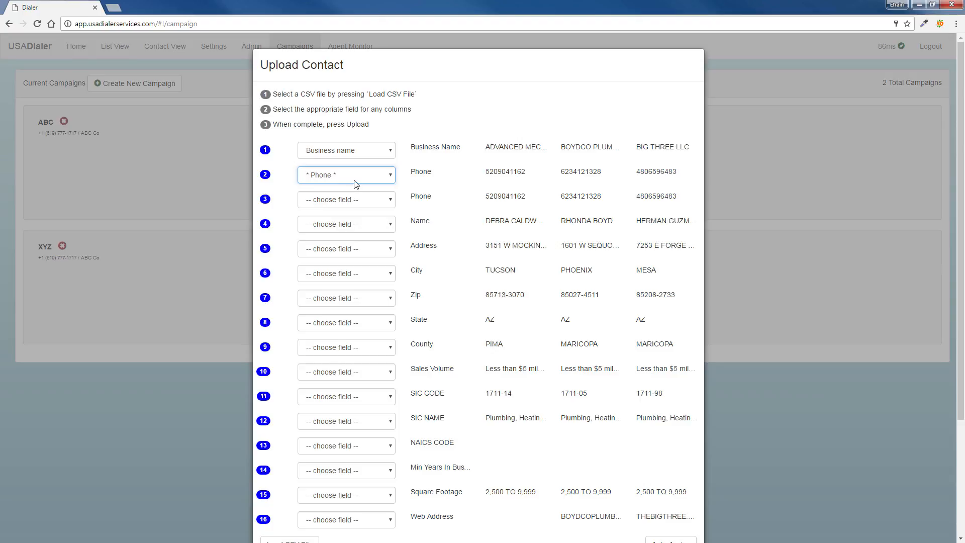
pyautogui.click(390, 200)
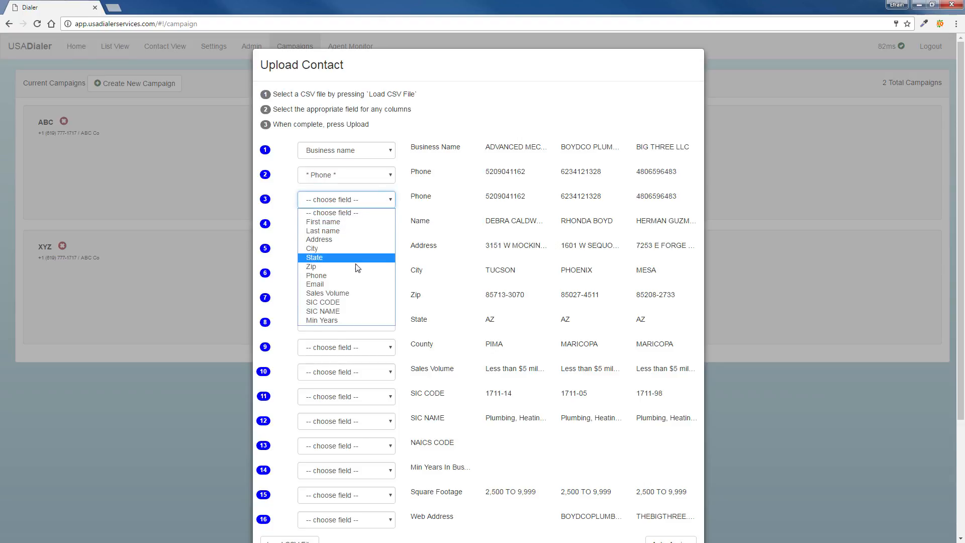
pyautogui.click(351, 277)
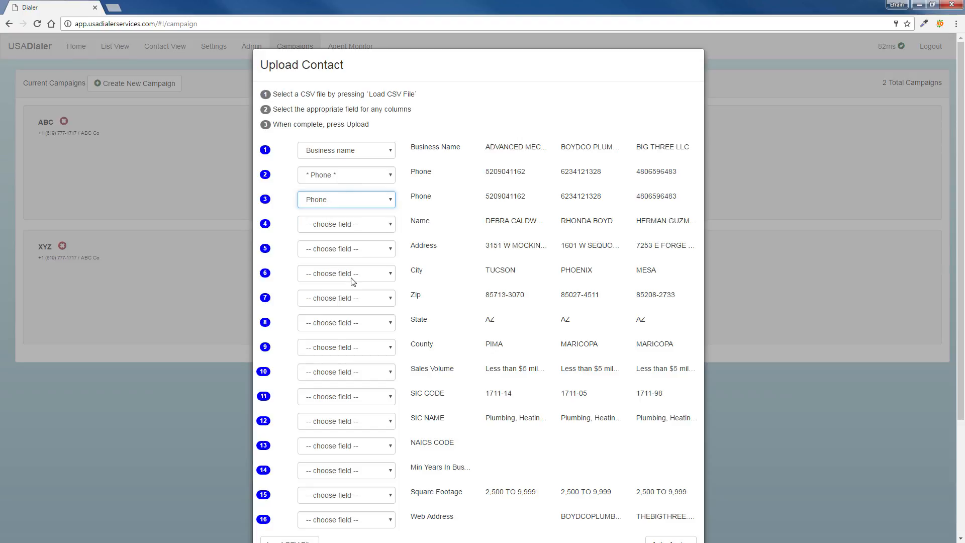
# Map the CSV's Name column to the First name field.
pyautogui.click(390, 226)
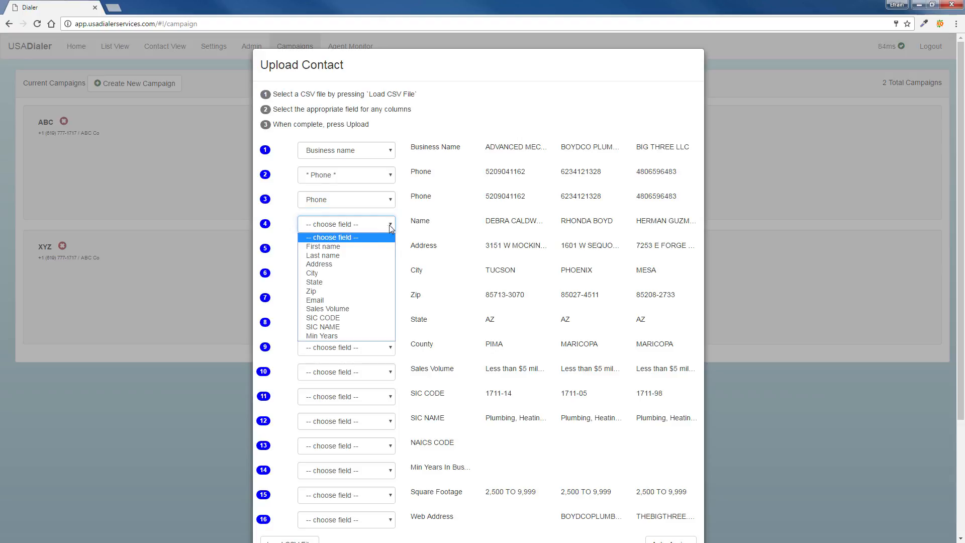
pyautogui.click(361, 250)
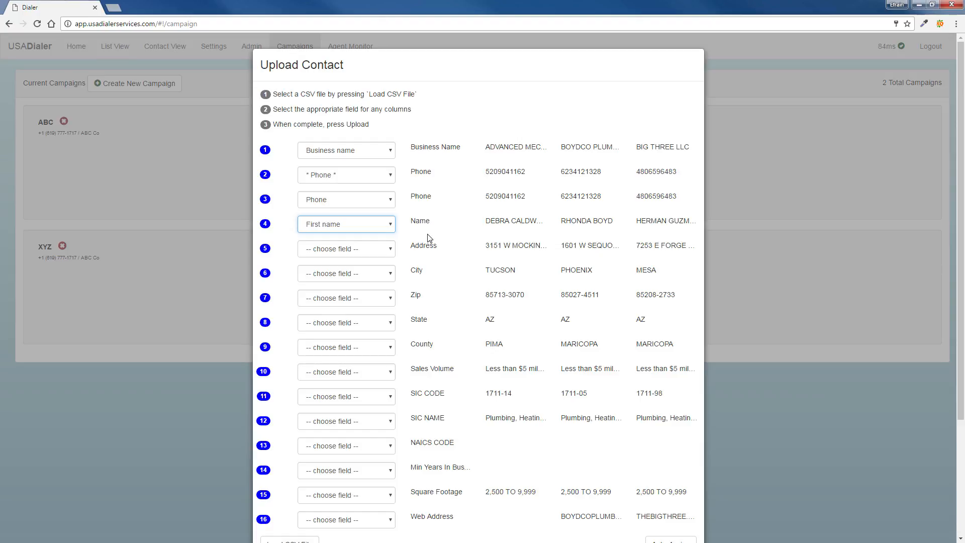
pyautogui.click(388, 226)
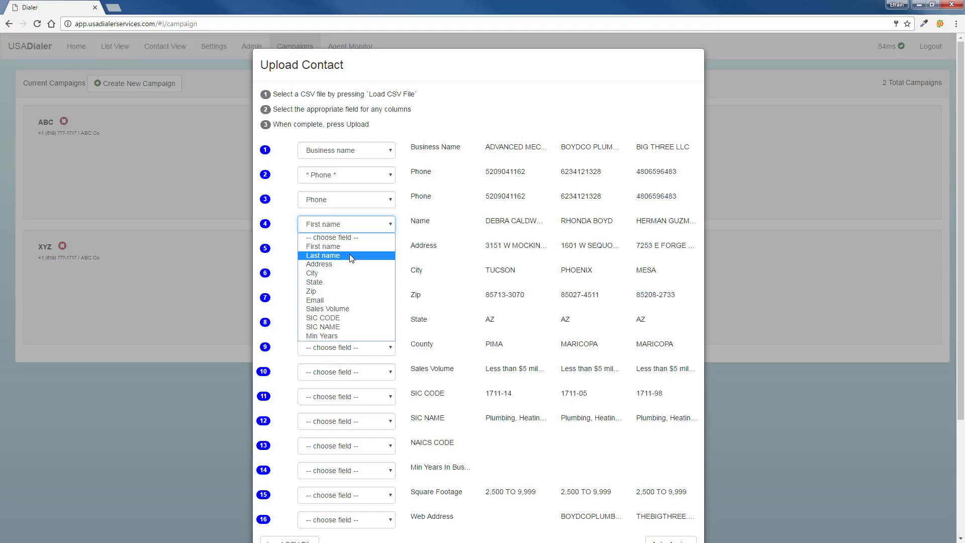
pyautogui.click(407, 250)
# Map the Address, City, Zip and State columns to the database fields of the same names.
pyautogui.click(380, 248)
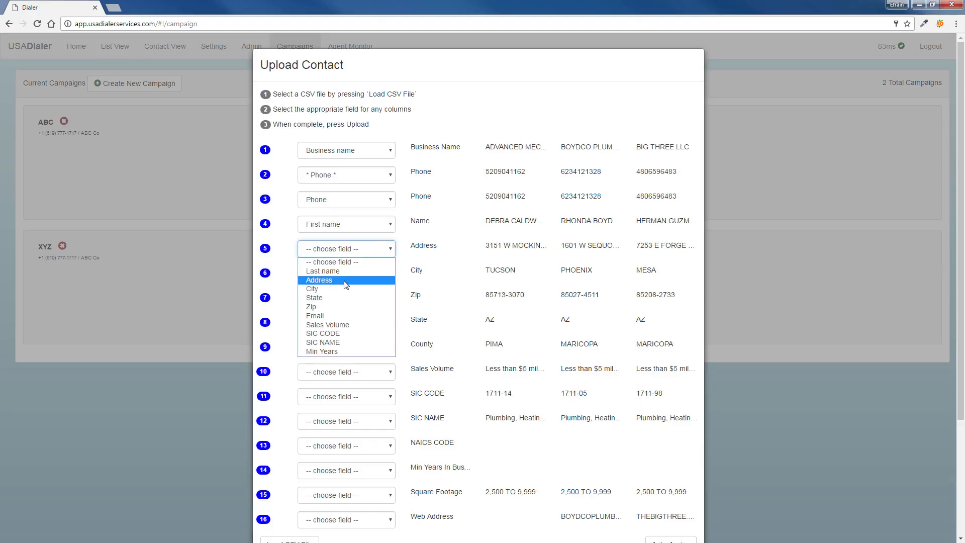
pyautogui.click(356, 285)
pyautogui.click(372, 273)
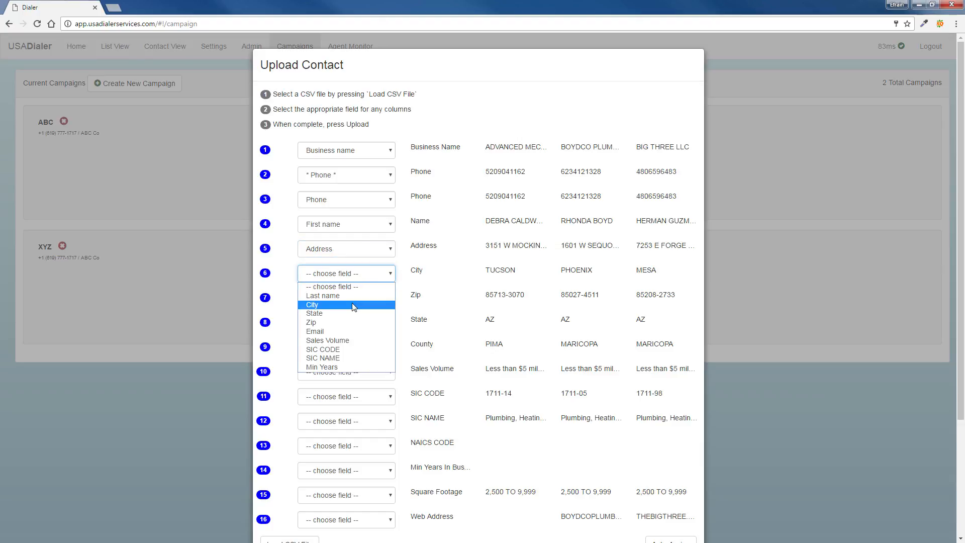
pyautogui.click(377, 305)
pyautogui.click(372, 299)
pyautogui.click(374, 335)
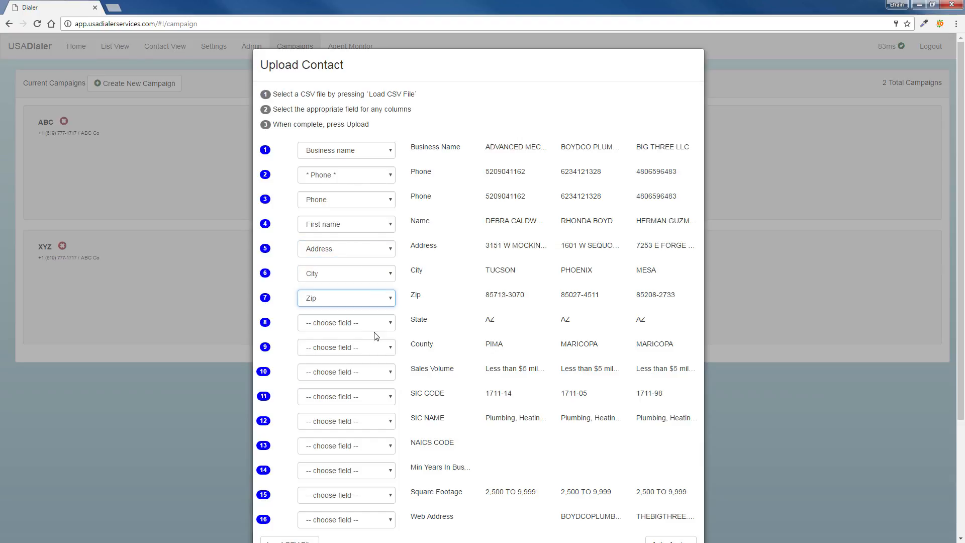
pyautogui.click(378, 324)
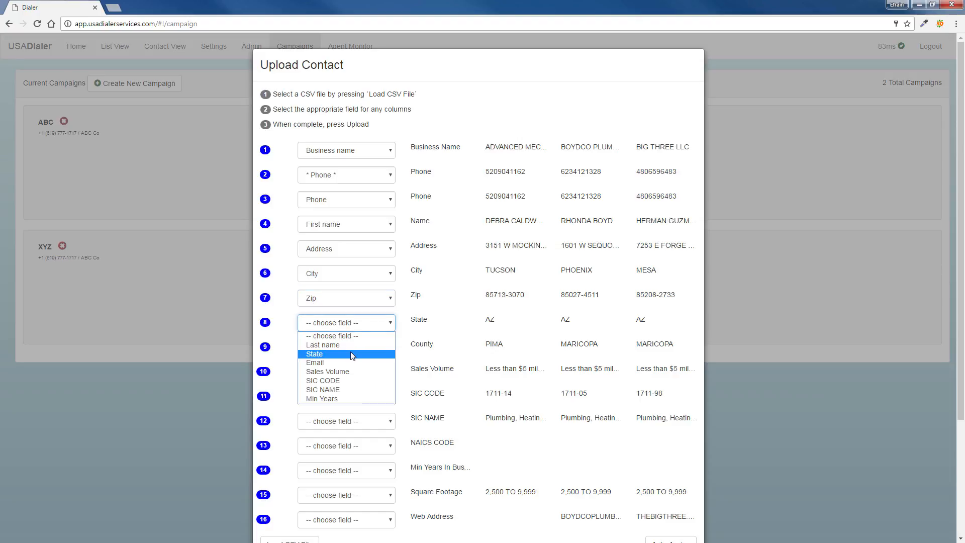
pyautogui.click(369, 350)
# Leave County unassigned and map the Sales Volume, SIC CODE and SIC NAME columns to their matching fields.
pyautogui.click(372, 347)
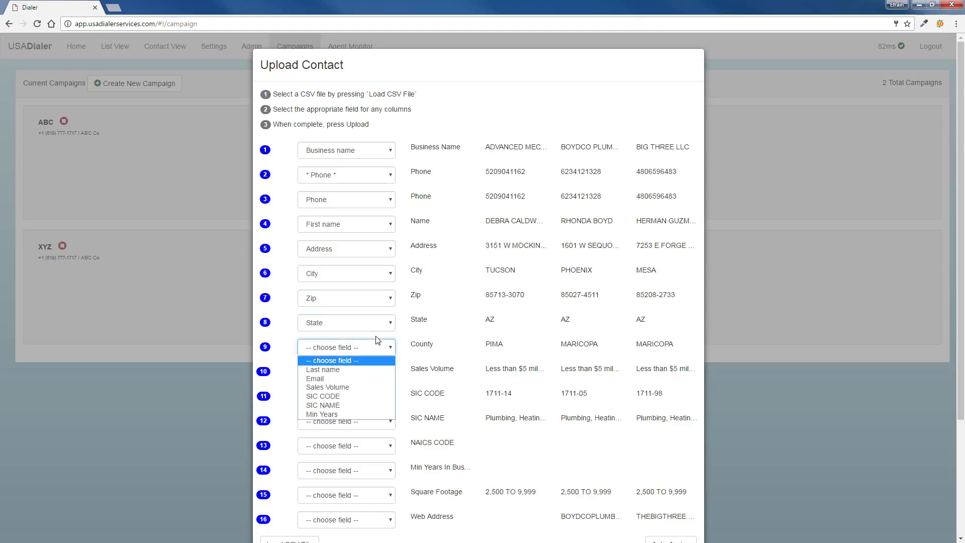
pyautogui.click(424, 366)
pyautogui.click(385, 371)
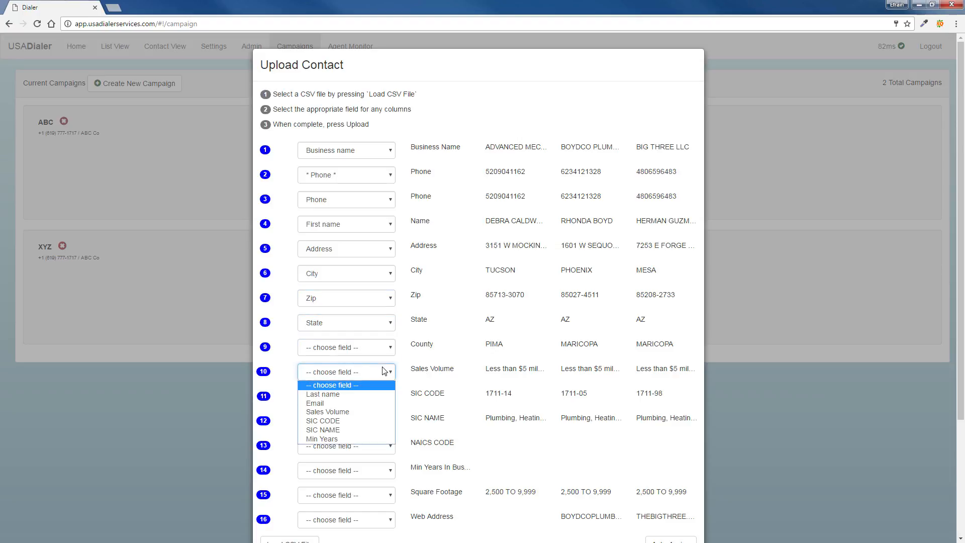
pyautogui.click(361, 413)
pyautogui.click(382, 398)
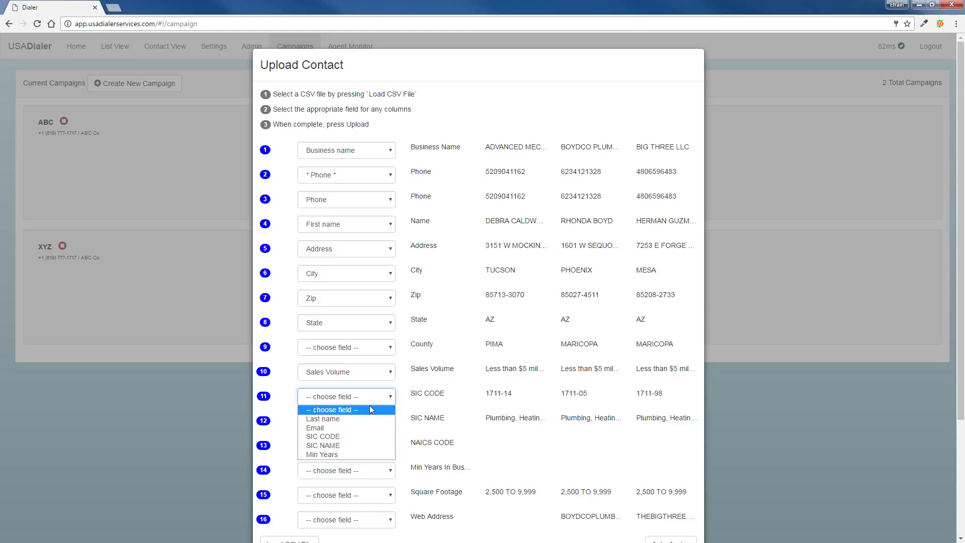
pyautogui.click(344, 437)
pyautogui.click(363, 428)
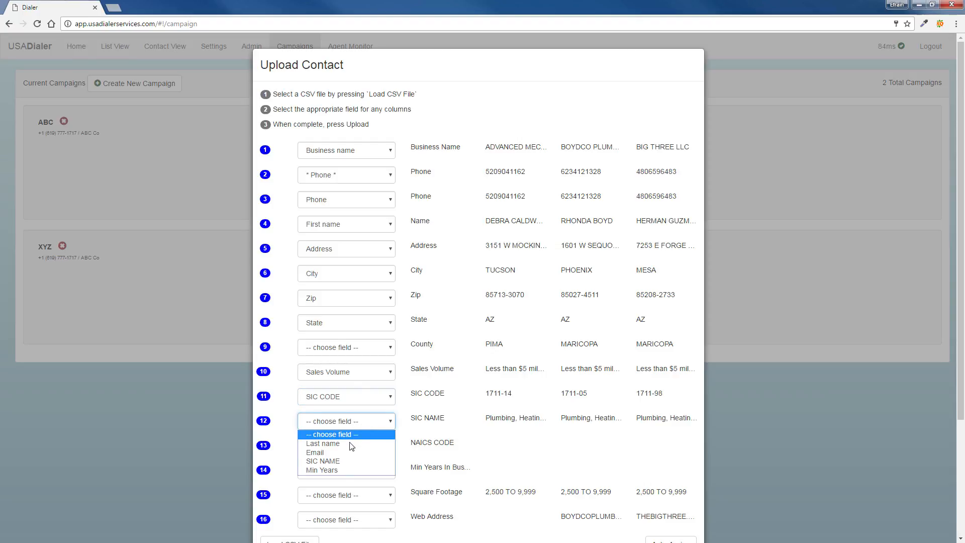
pyautogui.click(348, 467)
# Leave NAICS CODE unassigned, map Min Years In Business to Min Years, and map Web Address to Email.
pyautogui.click(374, 451)
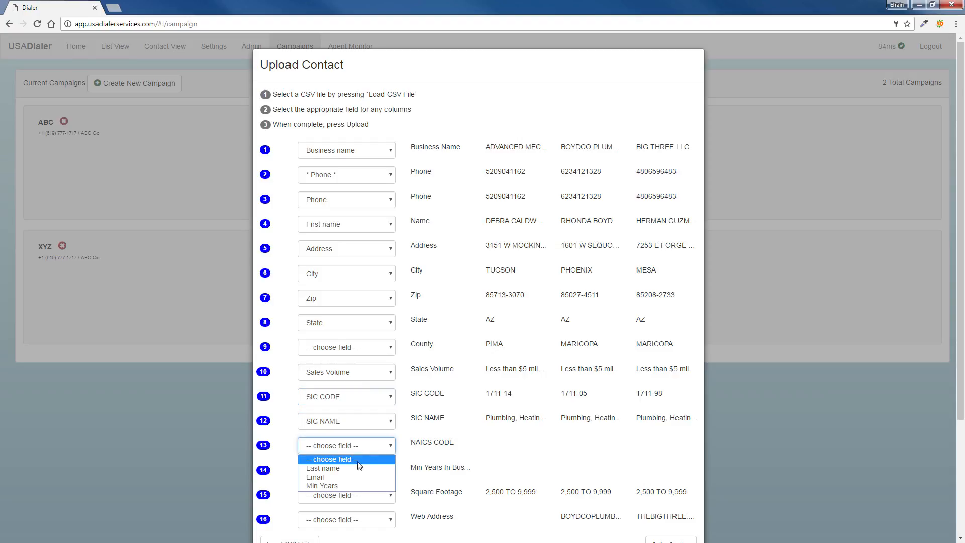
pyautogui.click(447, 468)
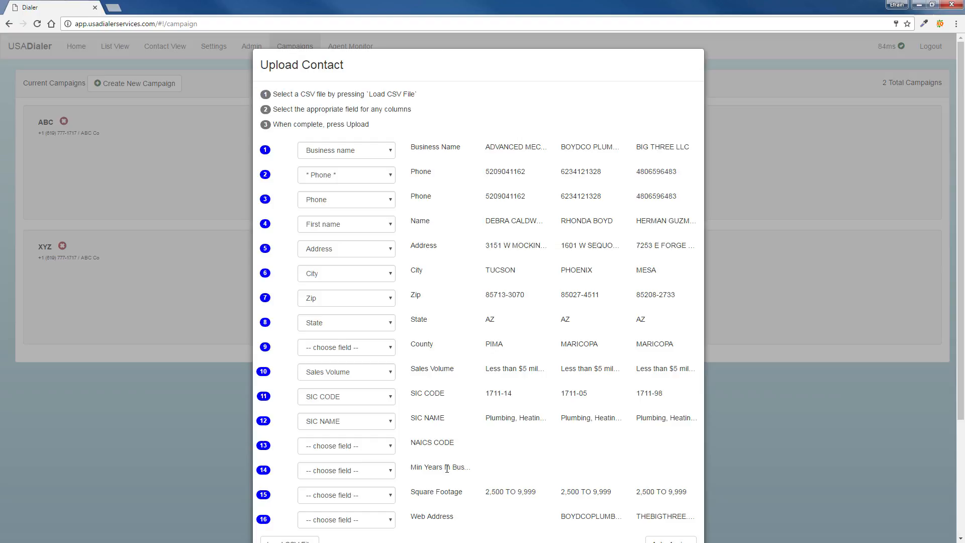
pyautogui.click(352, 470)
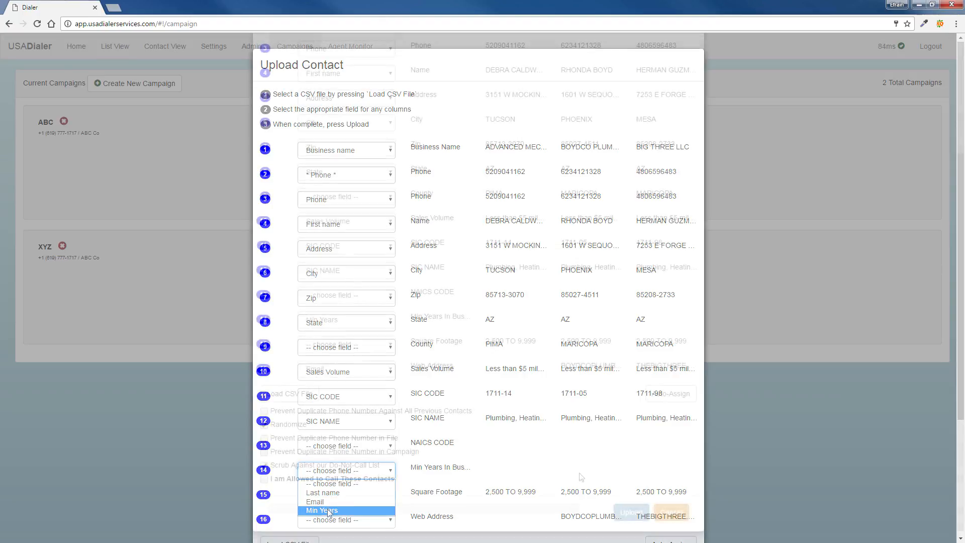
pyautogui.click(327, 511)
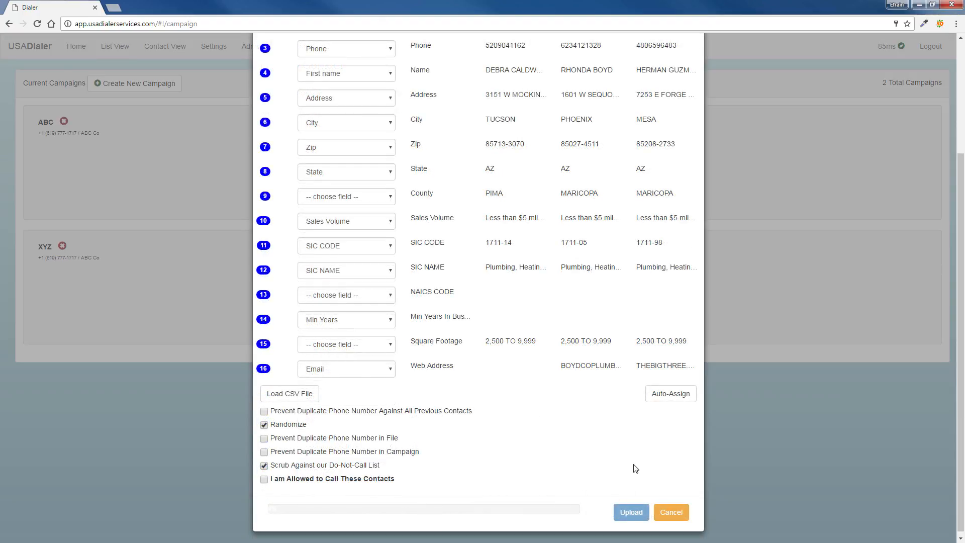
# Enable duplicate phone number prevention against all previous contacts, in the file and in the campaign, and confirm permission to call these contacts.
pyautogui.click(265, 412)
pyautogui.click(264, 439)
pyautogui.click(264, 453)
pyautogui.click(264, 480)
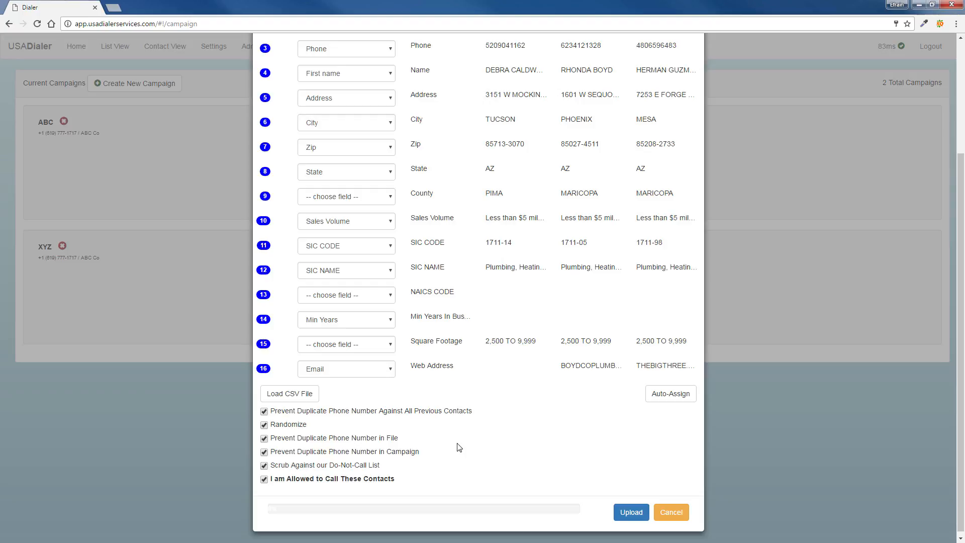
pyautogui.click(264, 480)
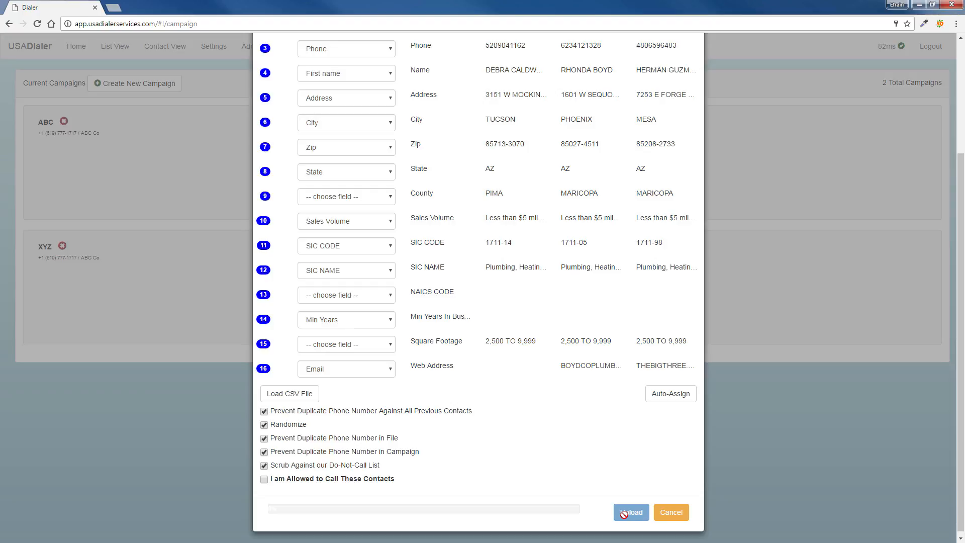
pyautogui.click(264, 480)
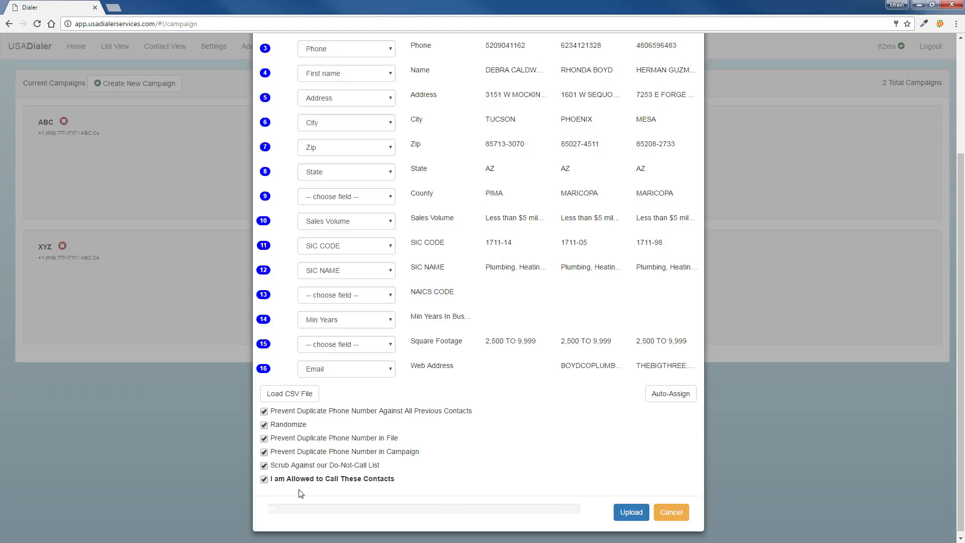
# Upload the mapped contacts to the ABC campaign and dismiss the import notice.
pyautogui.click(636, 515)
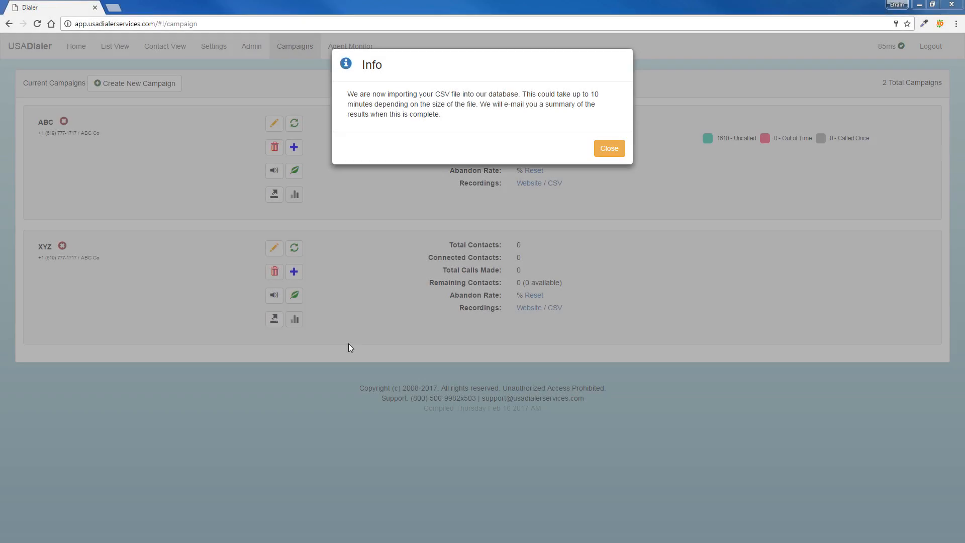
pyautogui.click(619, 149)
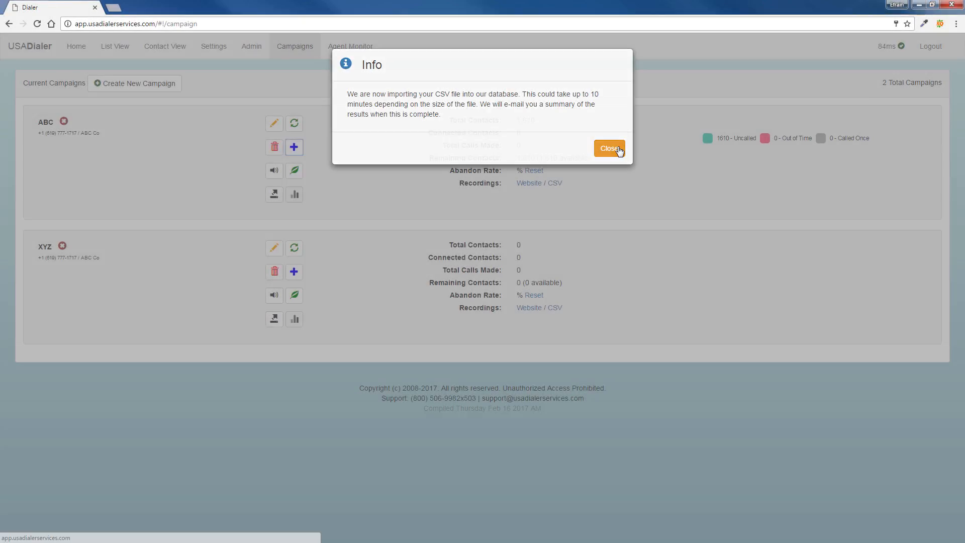
# Refresh the ABC campaign and view its graph stats, closing them when done.
pyautogui.click(294, 123)
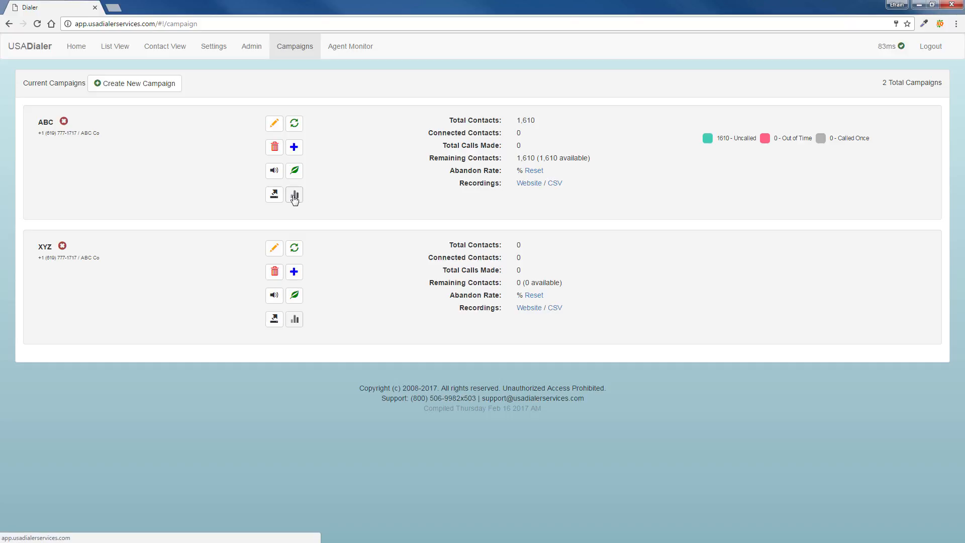
pyautogui.click(295, 197)
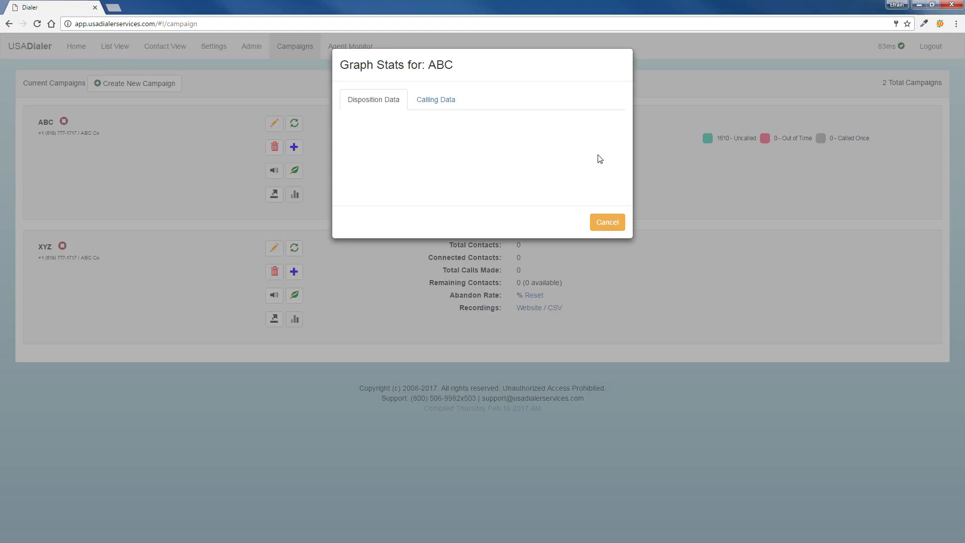
pyautogui.click(613, 225)
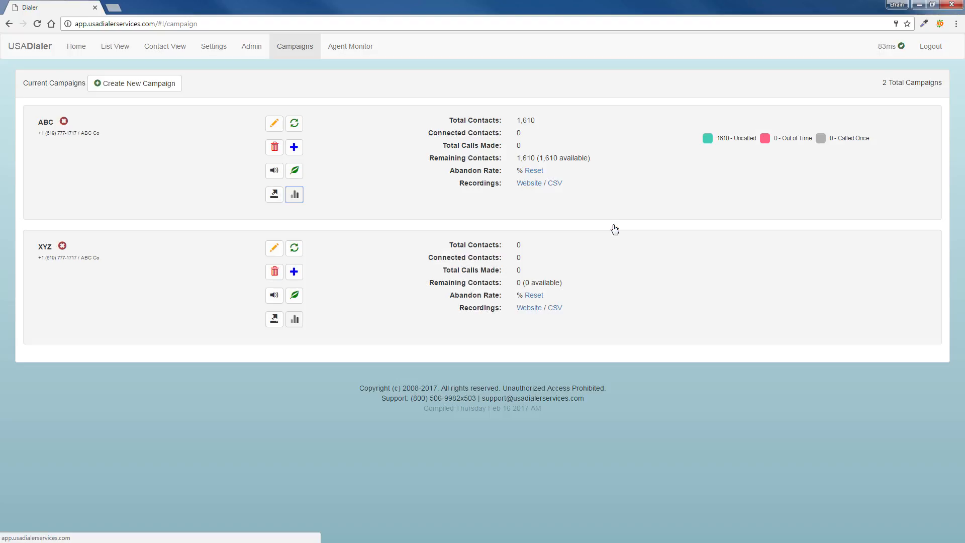